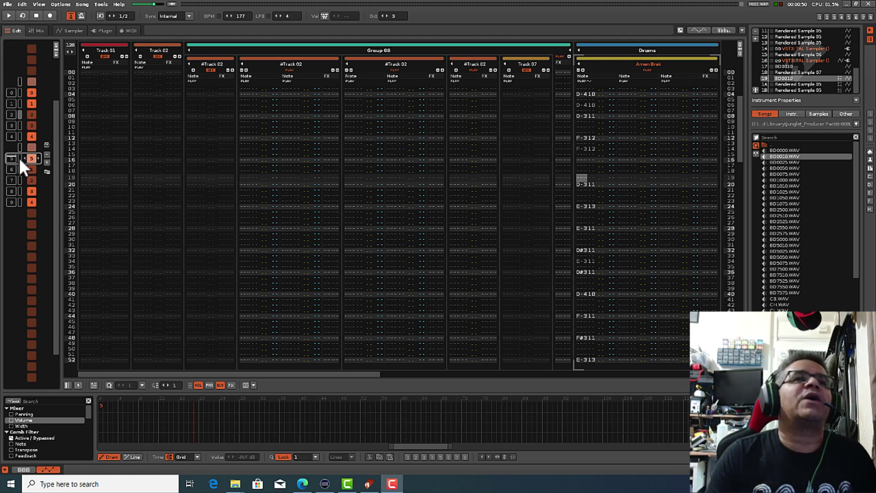
Enable edit mode, scroll to the top of the pattern, and play the Amen Brek drum pattern.
key("Escape")
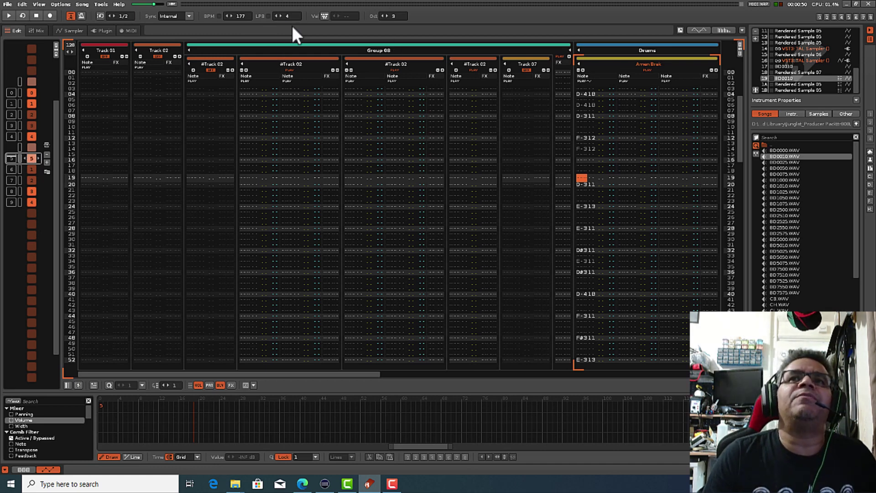
scroll(628, 258, "up", 3)
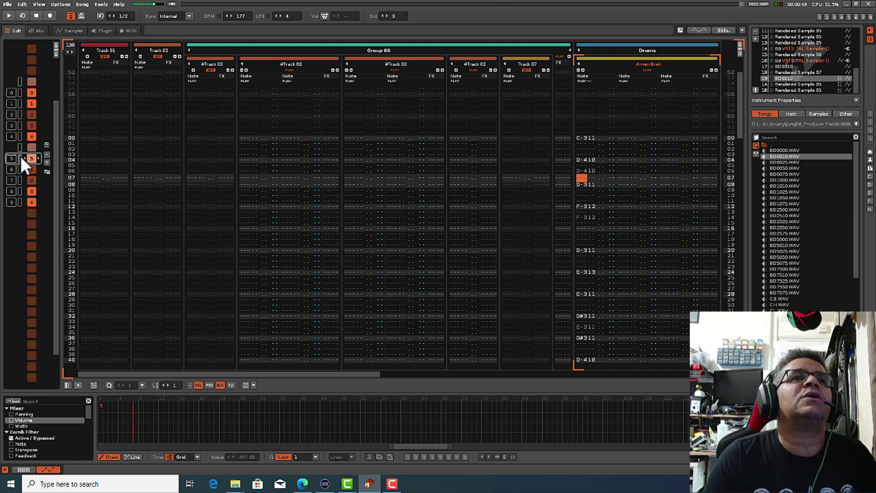
key("space")
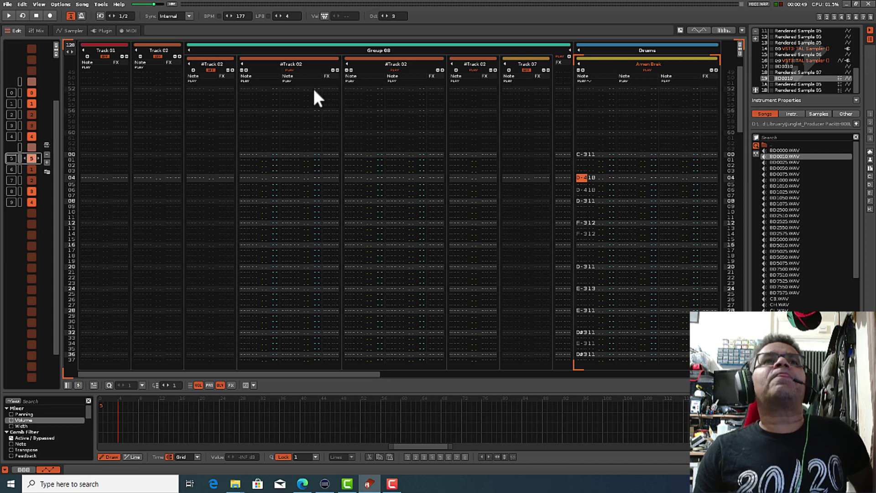
Raise the song's LPB from 4 to 8, play the drum pattern at that resolution, then stop.
left_click(280, 16)
left_click(280, 16)
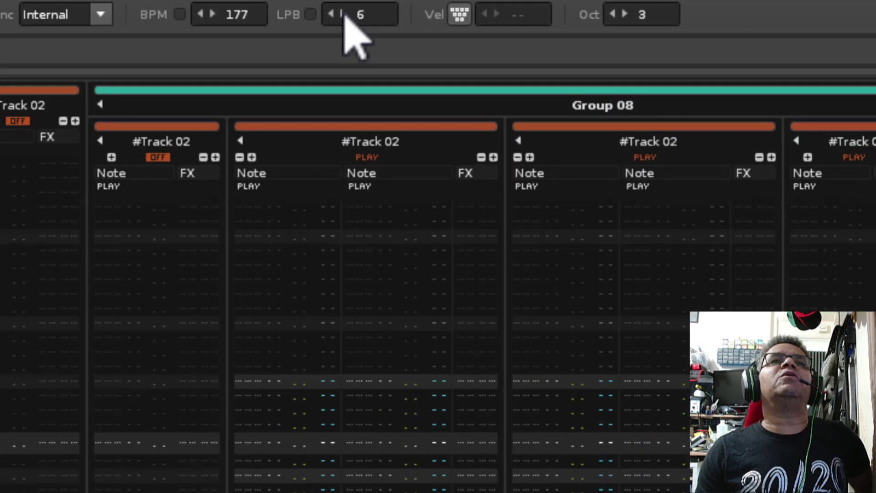
left_click(343, 14)
left_click(343, 14)
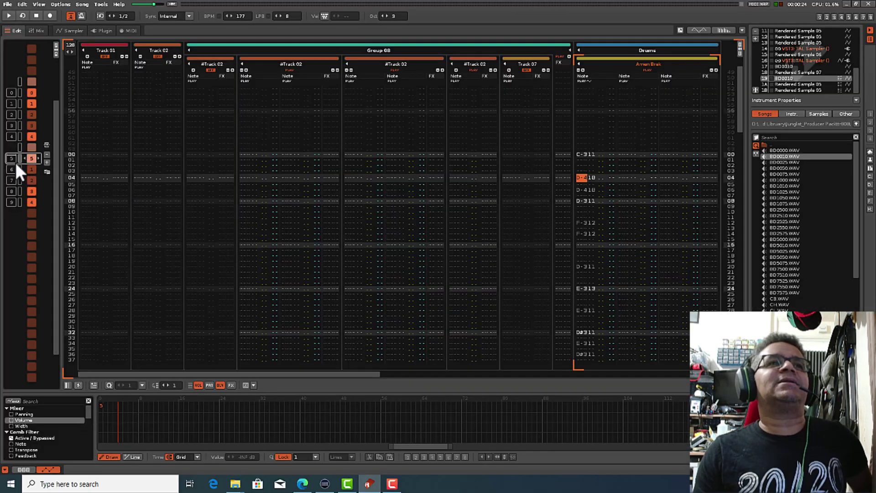
key("space")
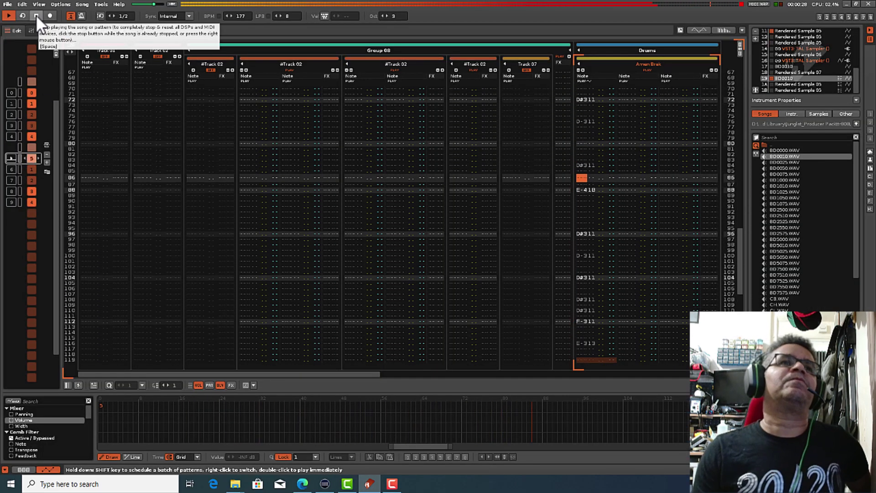
left_click(36, 16)
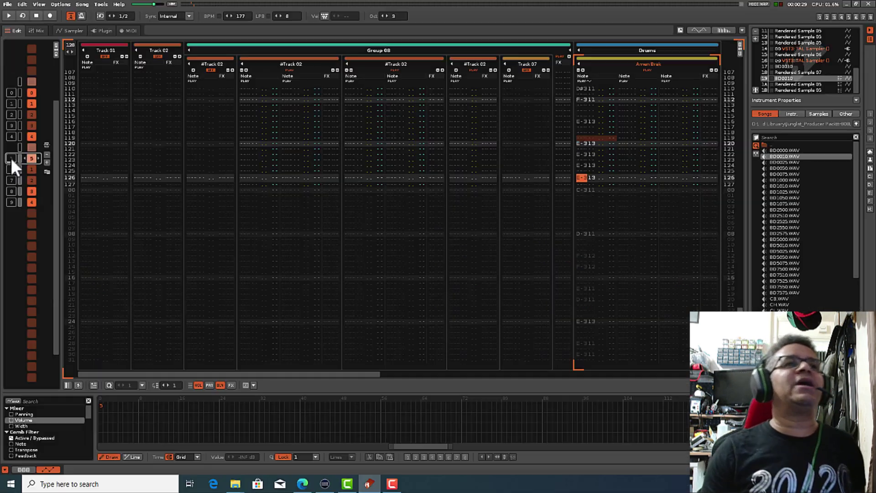
Play the song from a Pattern Sequencer slot through the Amen Brek patterns, then stop playback.
double_click(10, 157)
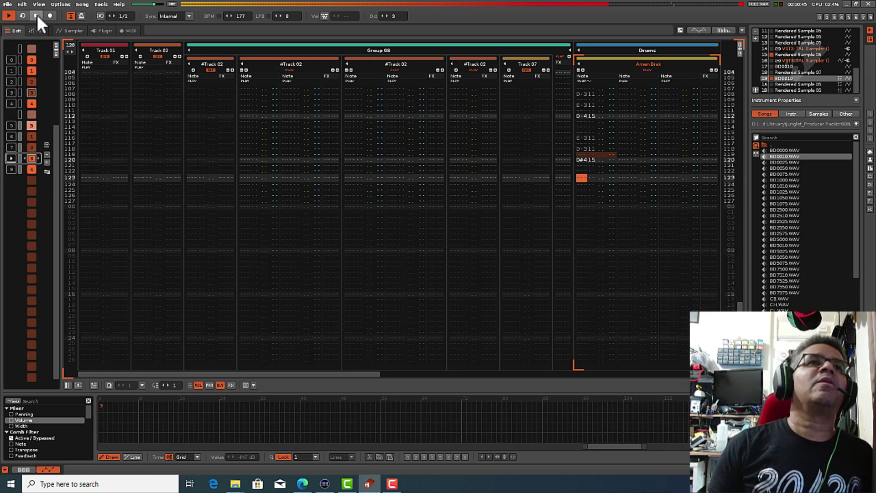
left_click(37, 15)
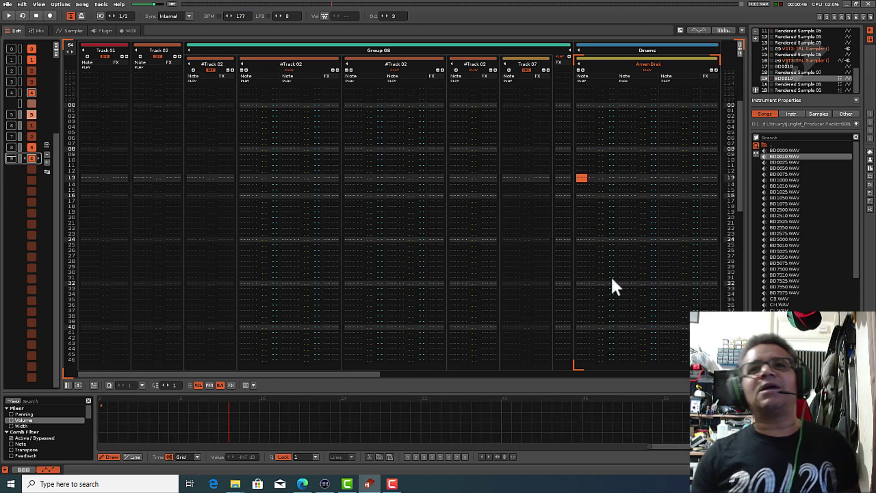
Select instrument 1B, Rendered Sample 05, in the Instrument Selector.
scroll(653, 285, "up", 4)
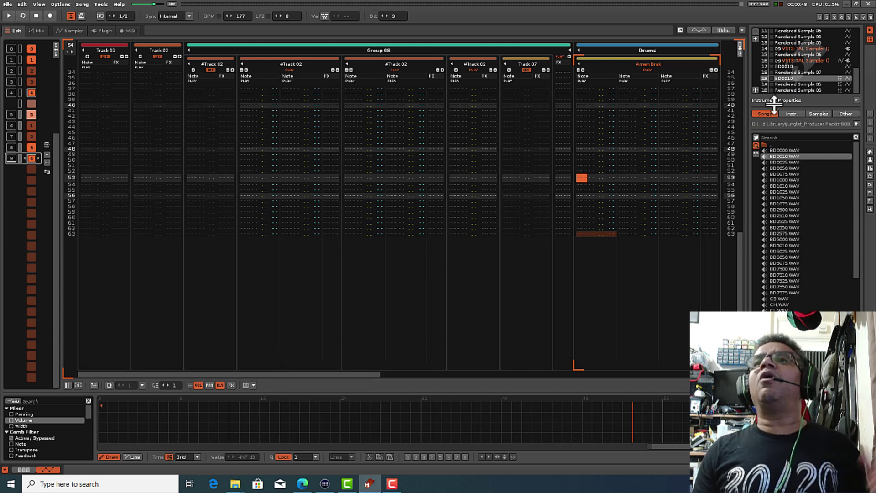
left_click(805, 90)
Open Rendered Sample 05's phrases in the Sampler and audition phrases 01 and 02.
double_click(809, 90)
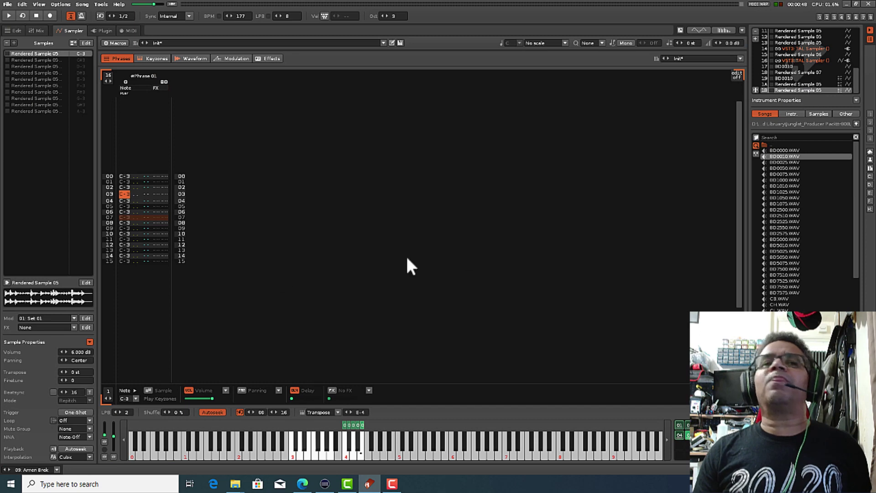
left_click(681, 427)
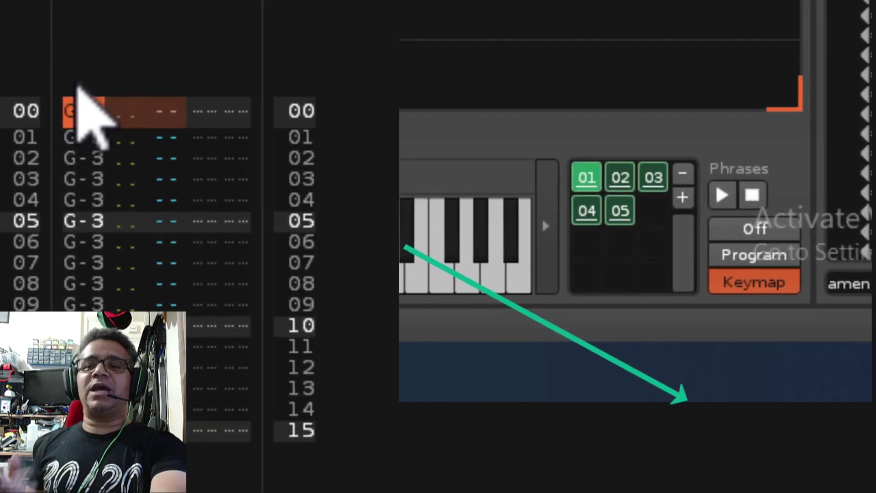
key("space")
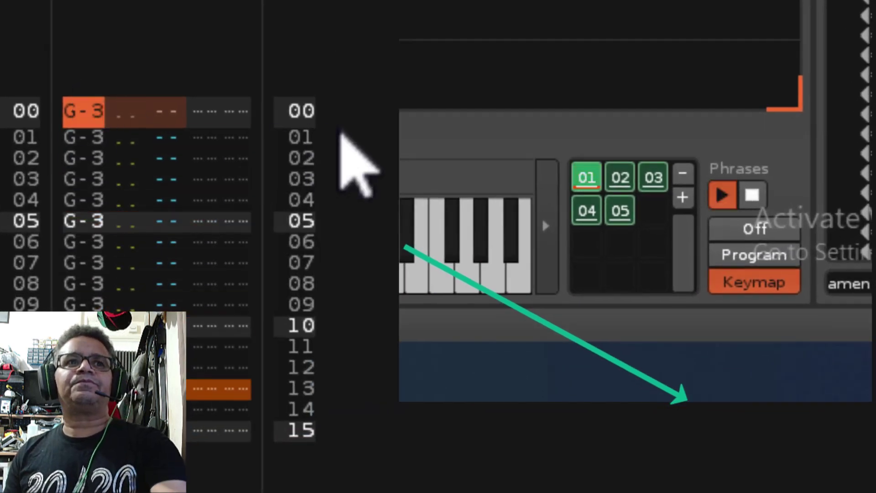
key("space")
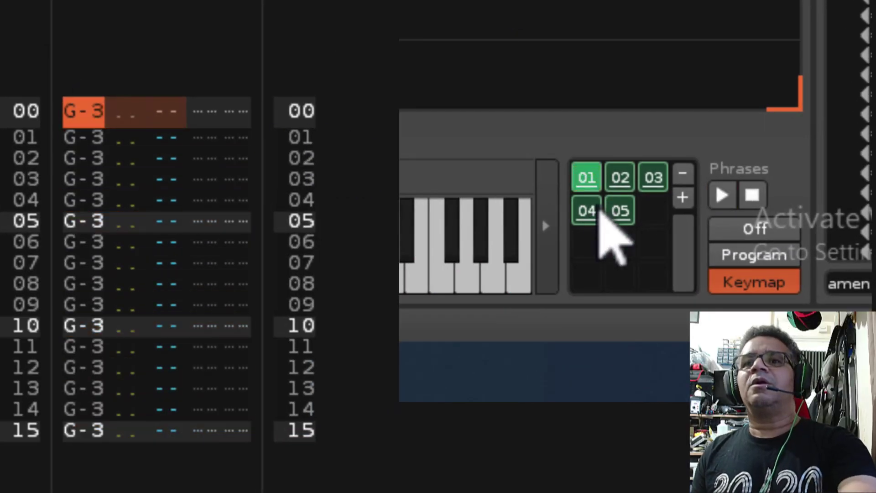
left_click(628, 185)
key("space")
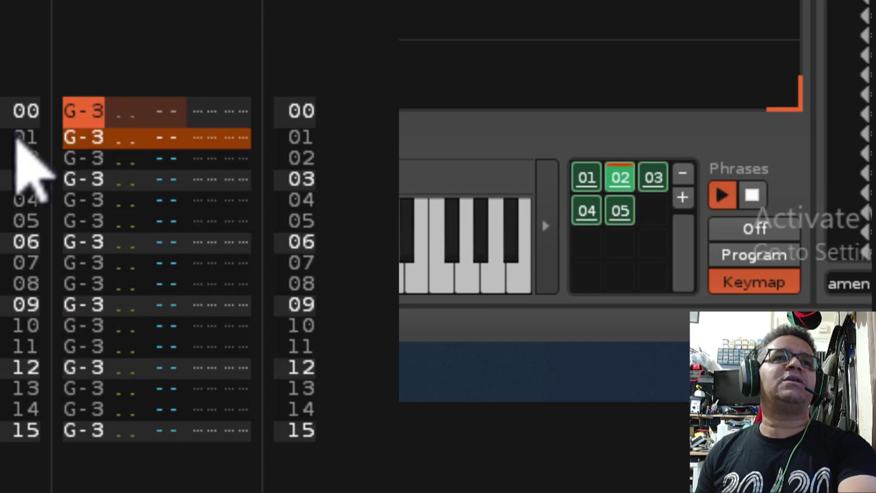
key("space")
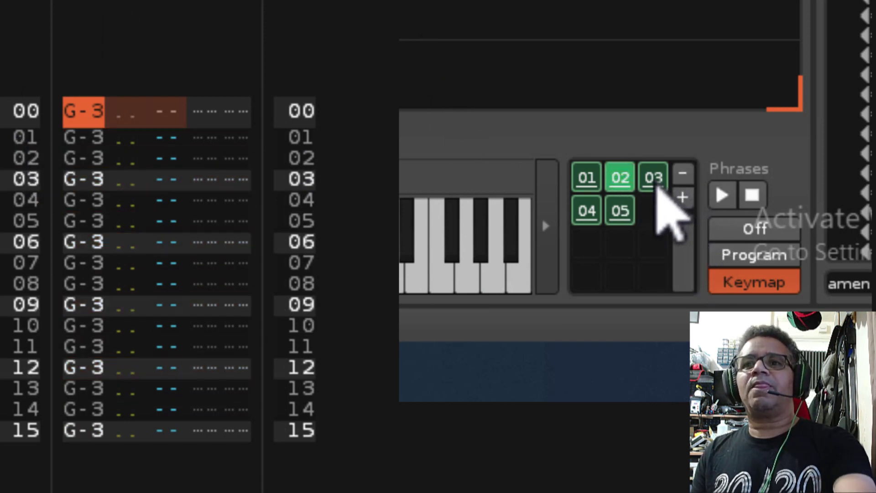
Audition phrases 03, 04 and 05, then reselect phrase 01.
left_click(657, 183)
key("space")
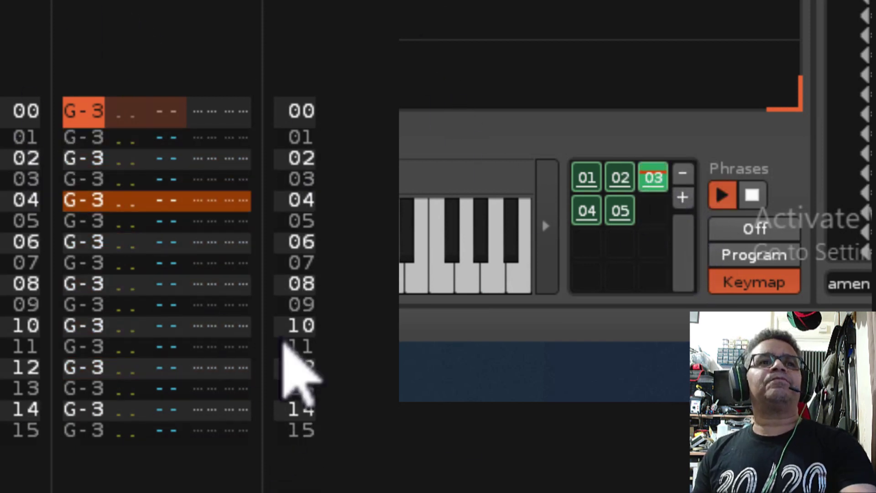
key("space")
left_click(586, 213)
key("space")
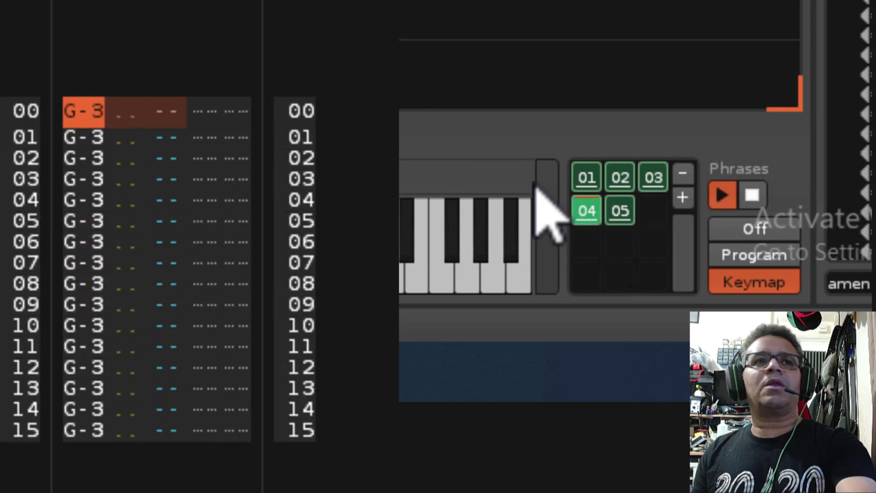
key("space")
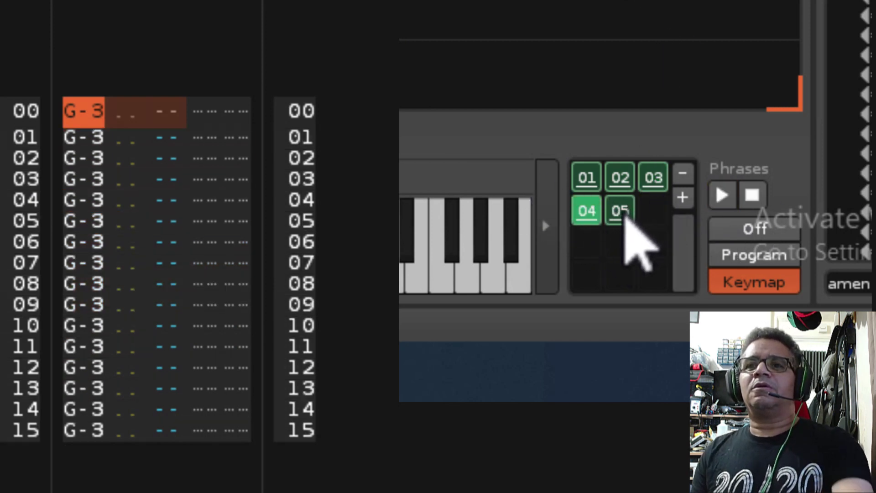
left_click(620, 212)
key("space")
key("space")
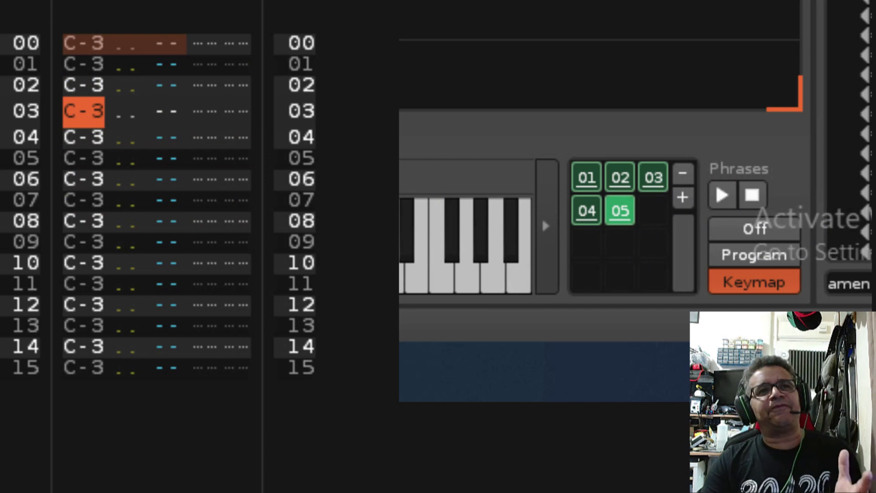
left_click(587, 179)
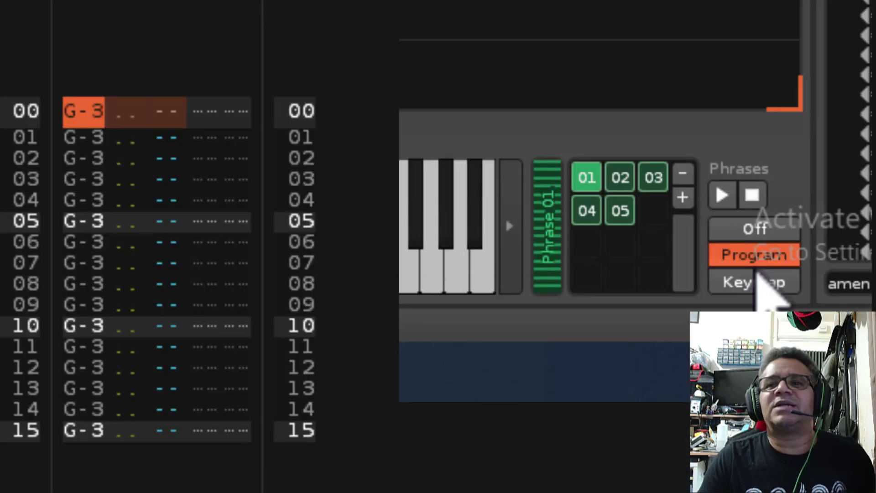
Switch phrase triggering to Keymap and trigger, then stop, a mapped phrase from the on-screen keyboard.
left_click(754, 276)
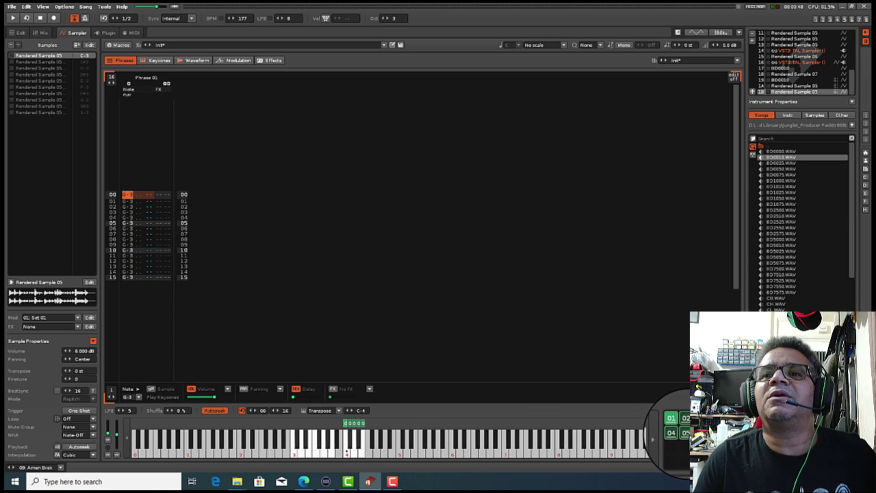
left_click(669, 415)
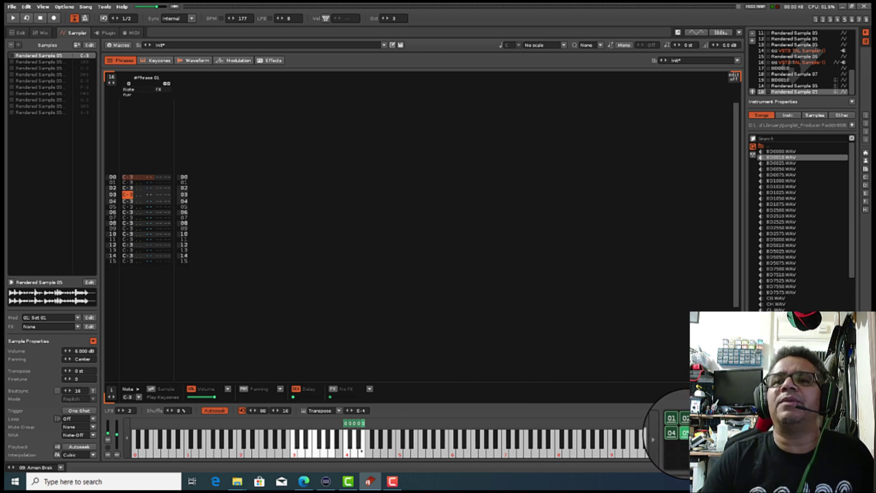
left_click(670, 417)
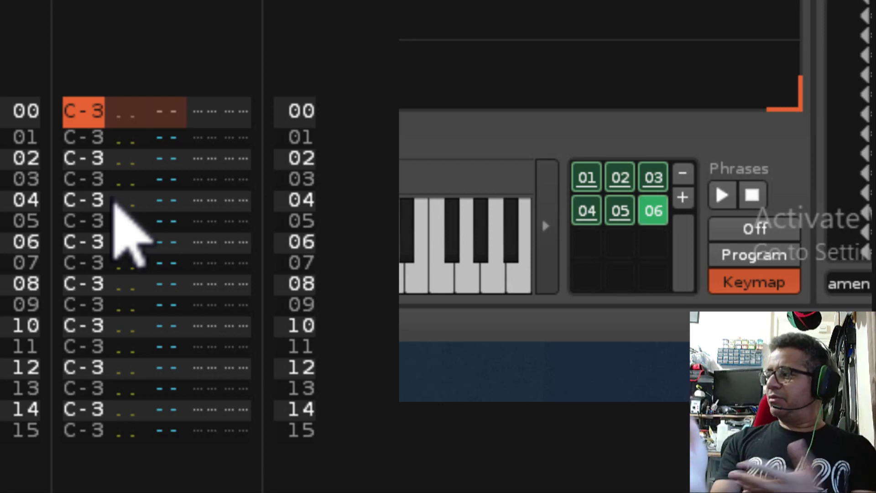
Preview the phrase with the Z key and select its first rows, 00 and 01.
key("z")
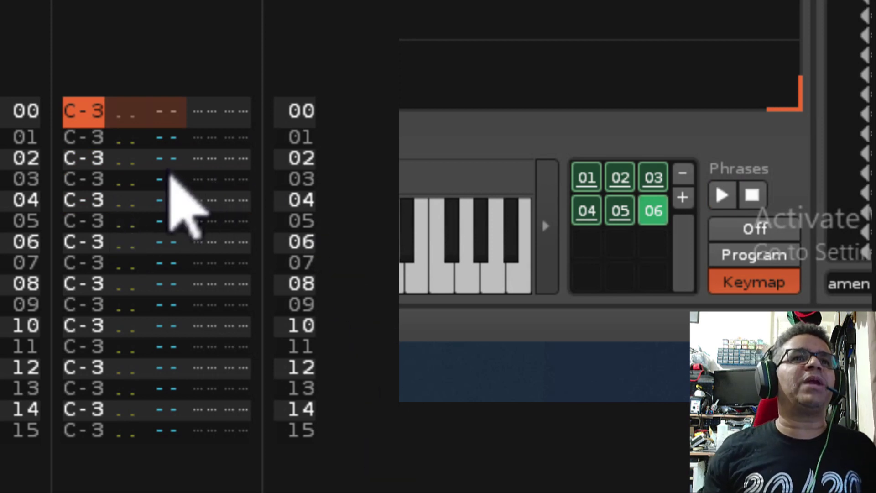
key("z")
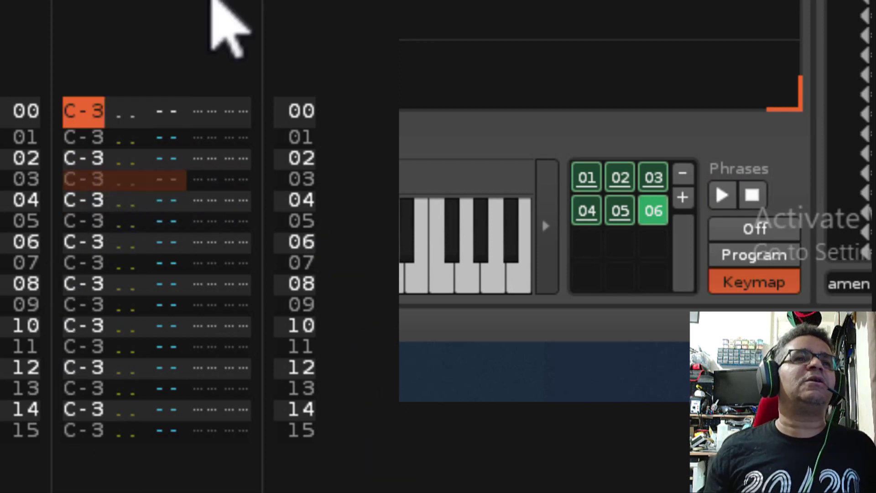
left_click(75, 115)
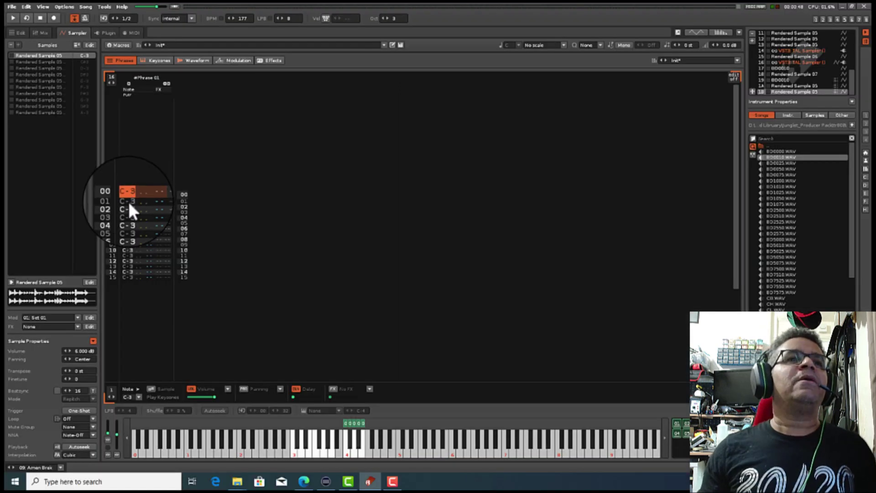
left_click_drag(96, 116, 94, 137)
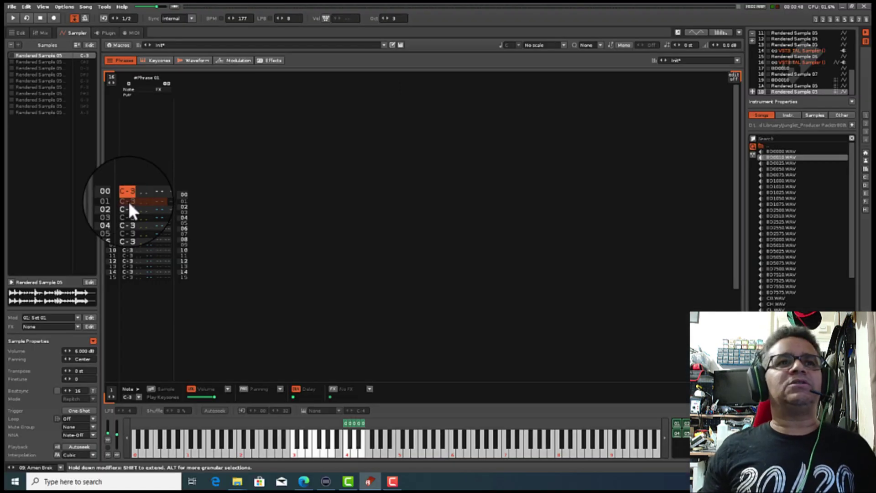
Enable editing, fill phrase rows 00–15 with C#4, then play and stop the phrase.
key("Escape")
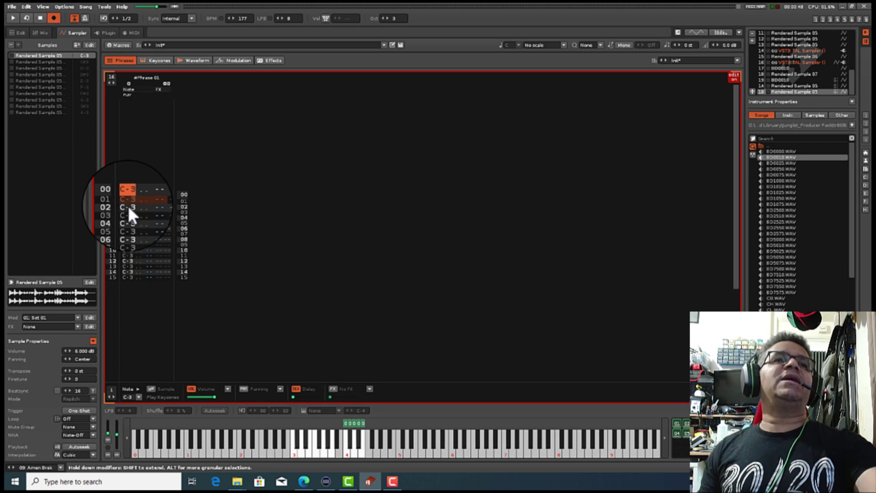
key("2")
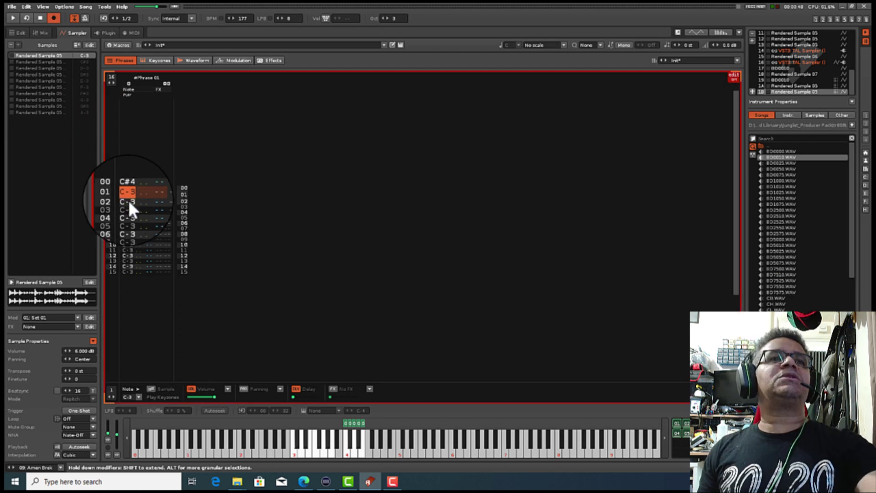
key("2")
key("2")
key("2")
key("2")
key("2")
key("2")
key("2")
key("2")
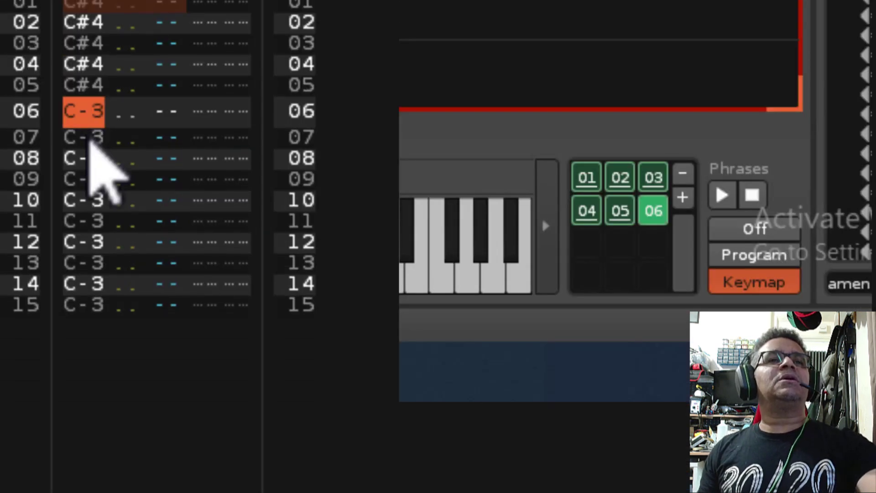
key("2")
key("2")
key("2")
key("2")
key("2")
key("2")
key("2")
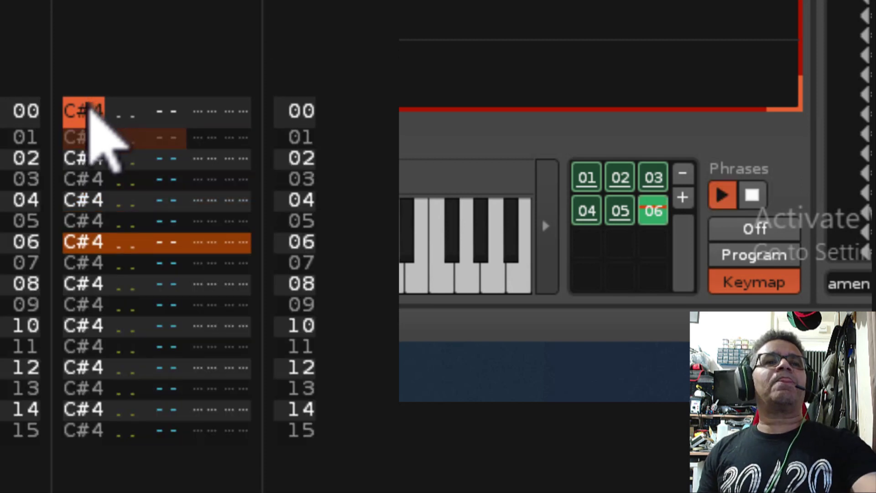
key("space")
key("Escape")
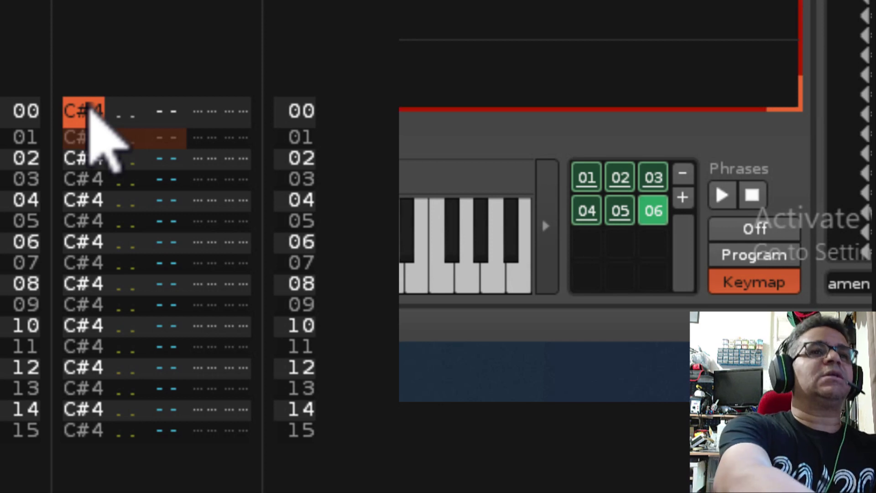
Enter alternating D#3 and G-3 notes down phrase rows 00–15.
key("d")
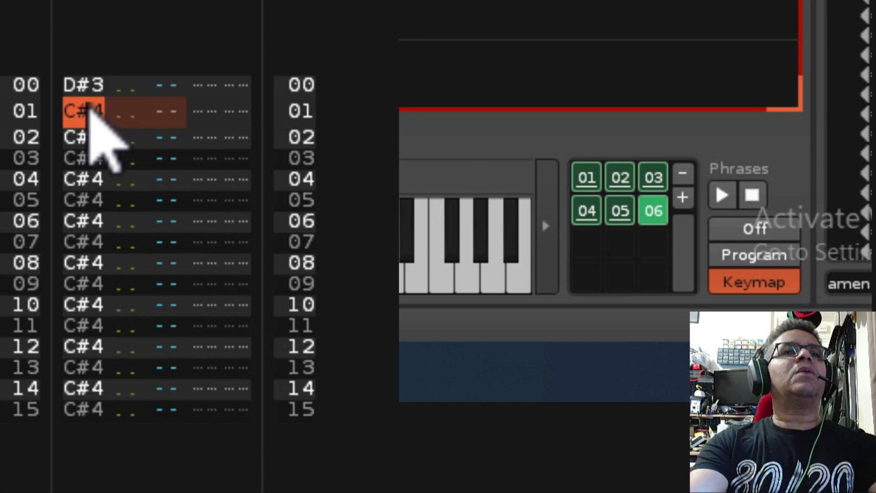
key("b")
key("d")
key("b")
key("d")
key("b")
key("d")
key("b")
key("d")
key("b")
key("d")
key("b")
key("d")
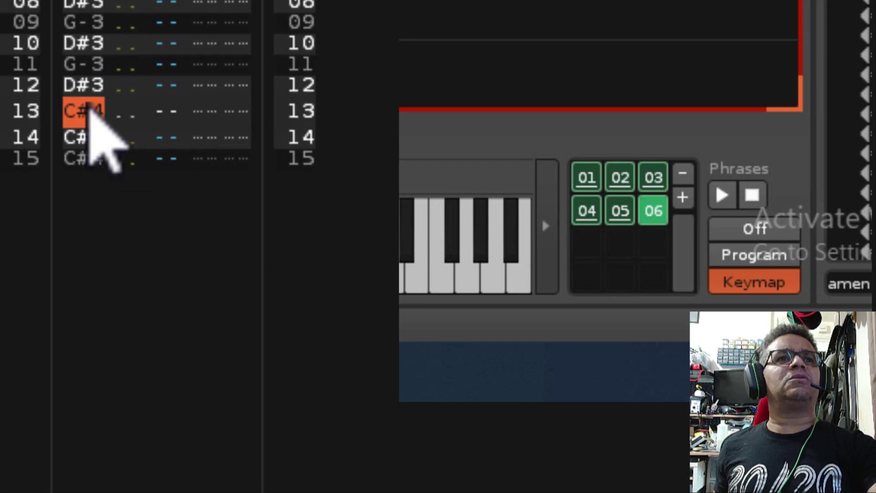
key("b")
key("d")
key("b")
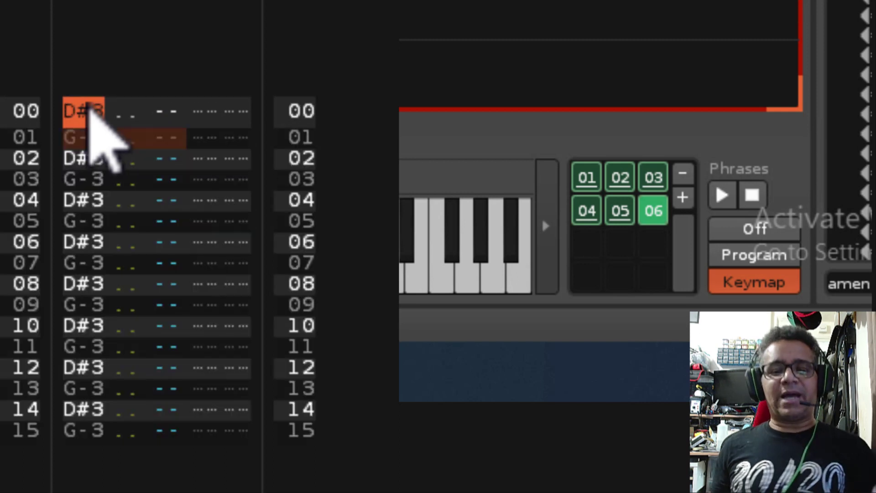
Play the rewritten D#3/G-3 phrase to audition it, then stop playback.
key("space")
key("Escape")
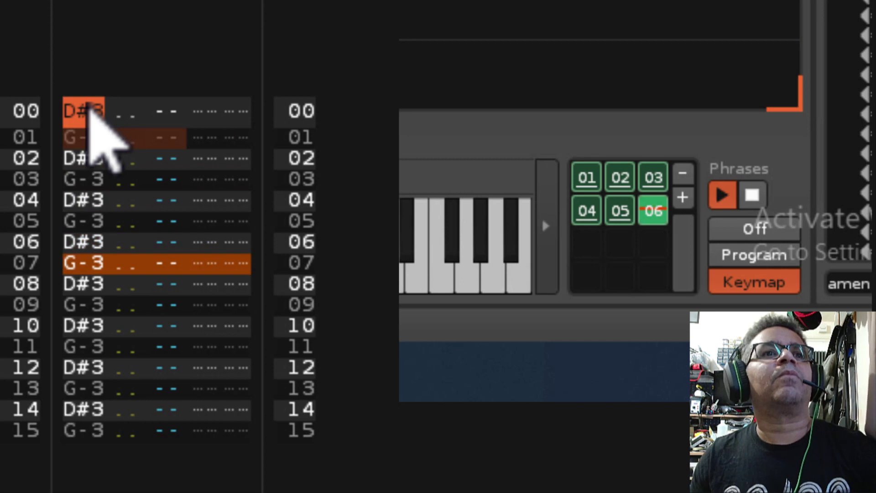
key("space")
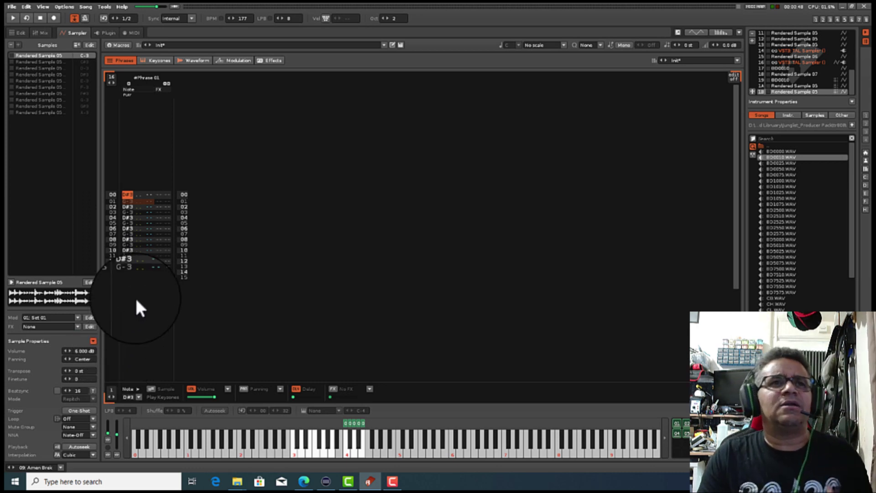
Play a C-4 test note, then narrow phrase 06's keymap zone to end near F-4.
key("i")
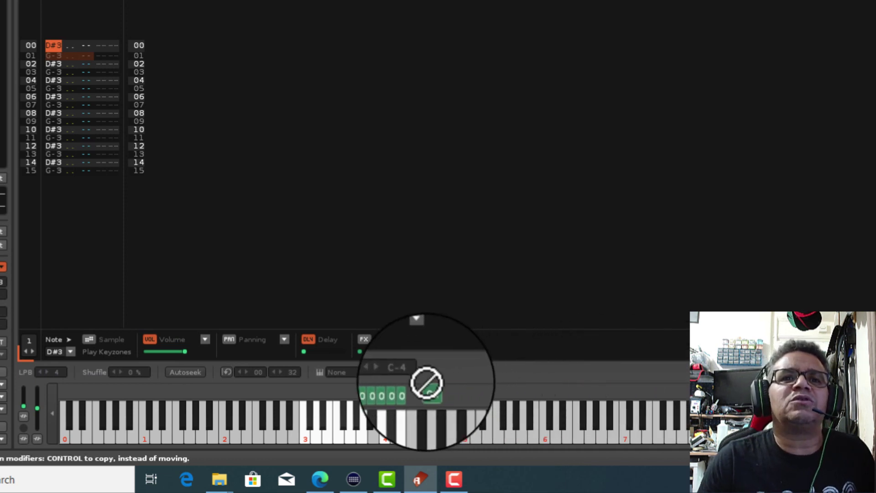
left_click(420, 387)
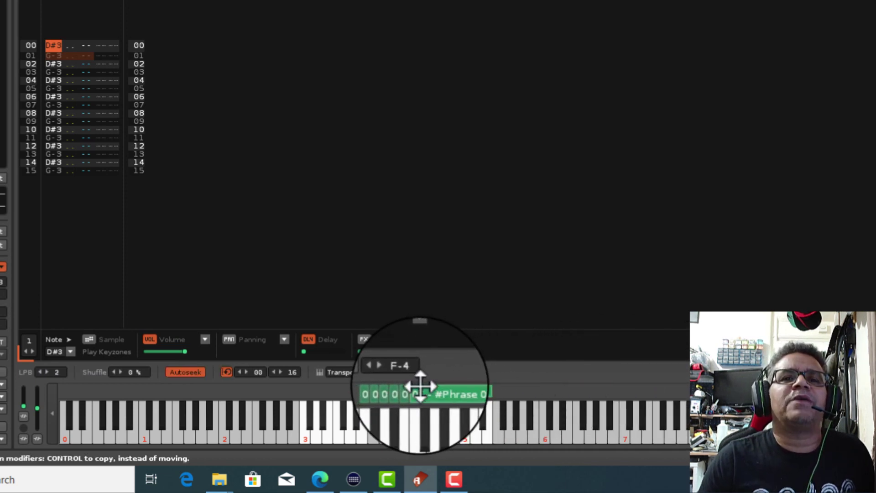
left_click_drag(488, 389, 545, 389)
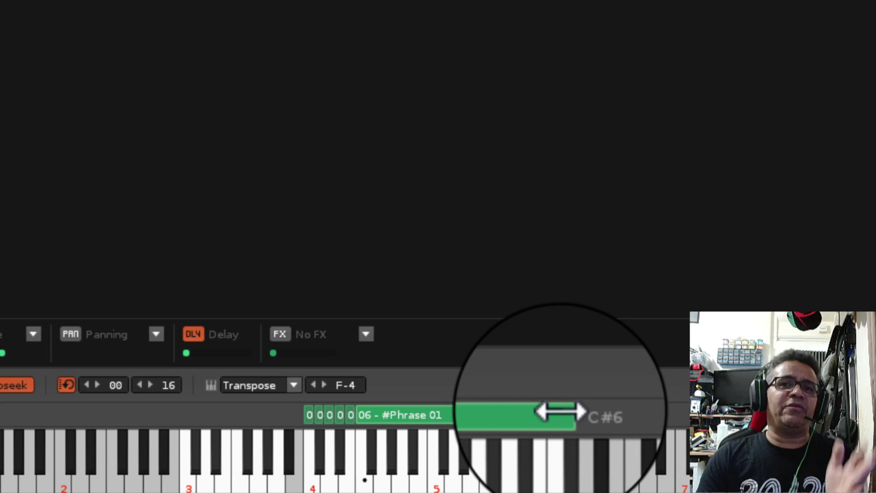
left_click_drag(560, 412, 360, 416)
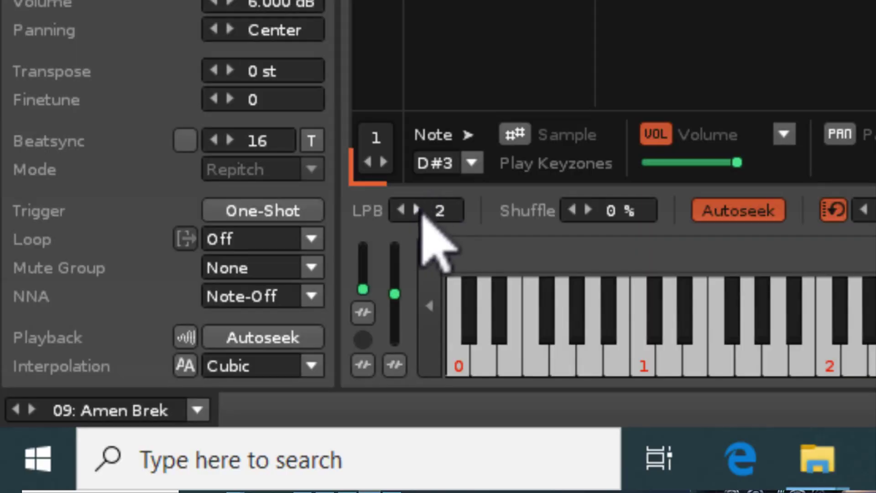
Adjust the phrase's lines per beat until it reads 3.
left_click(120, 412)
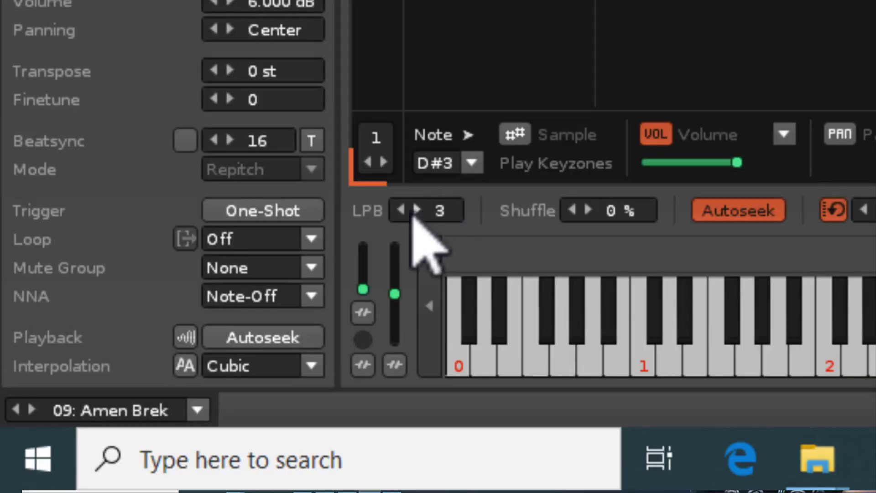
left_click(415, 210)
left_click(415, 211)
left_click(415, 211)
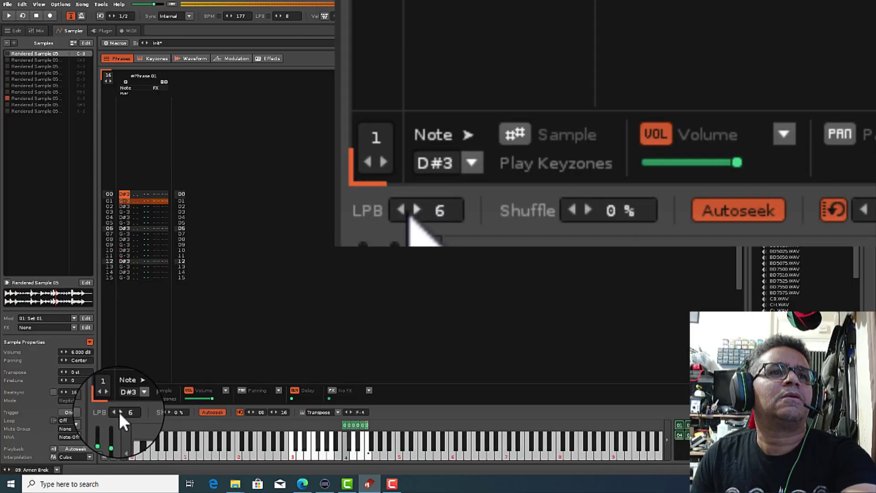
left_click(114, 412)
left_click(114, 412)
left_click(114, 412)
left_click(114, 411)
left_click(114, 412)
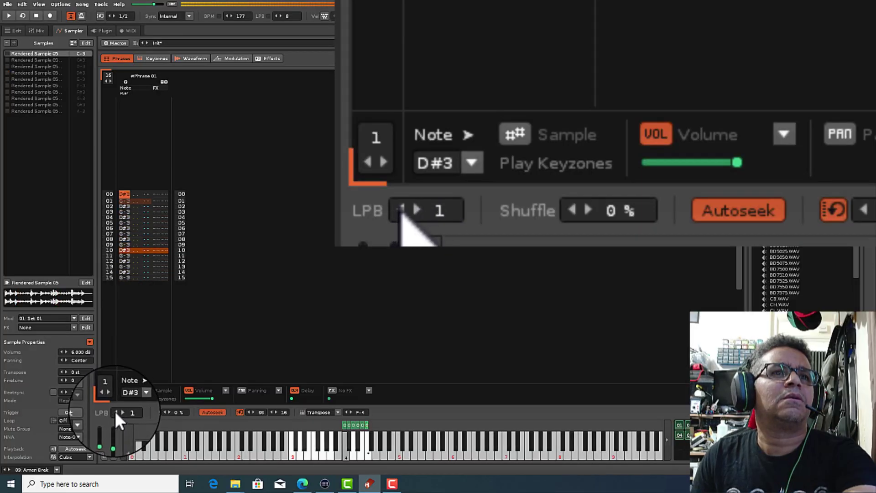
left_click(415, 210)
left_click(415, 210)
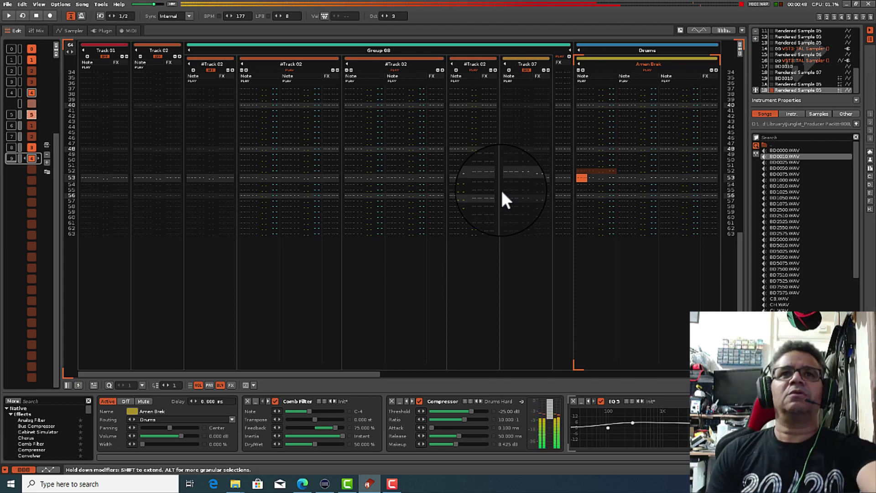
Play the song, audition an F-4 phrase note over the D#3 hit, then undo it.
key("space")
scroll(13, 111, "up", 4)
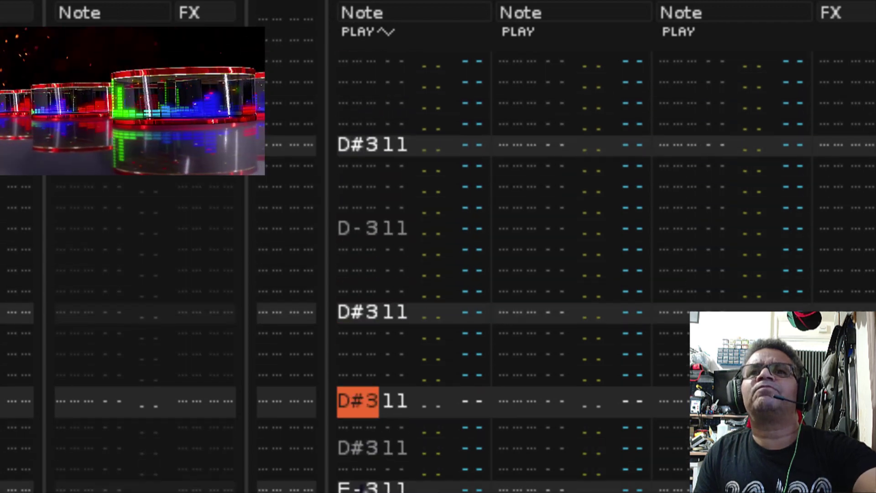
key("v")
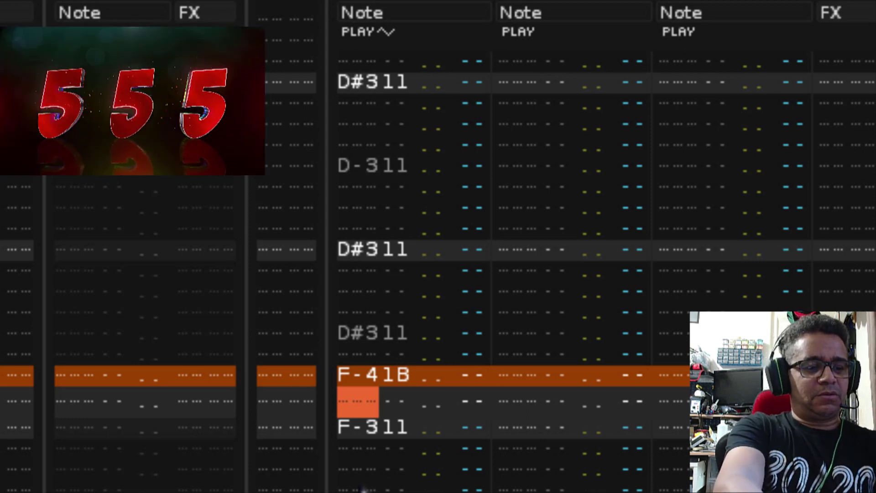
key("ctrl+z")
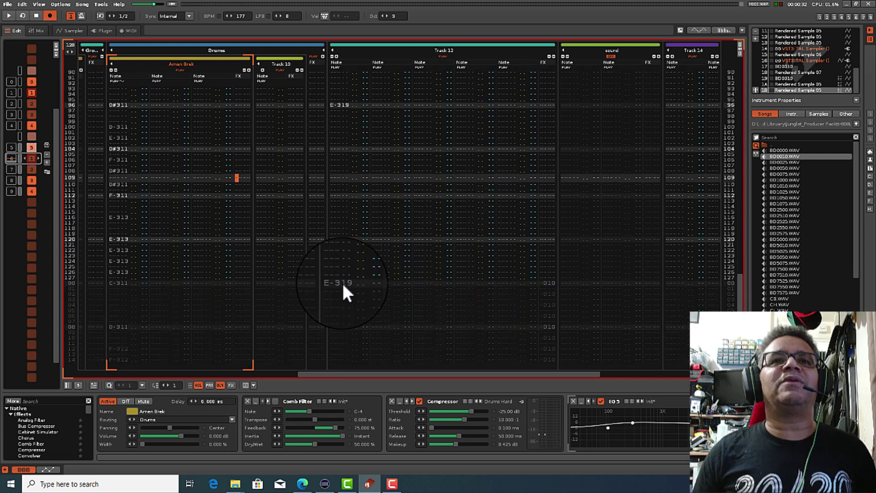
In Track 12's note column, play the pattern from line 56 and stop.
left_click(341, 284)
left_click(334, 178)
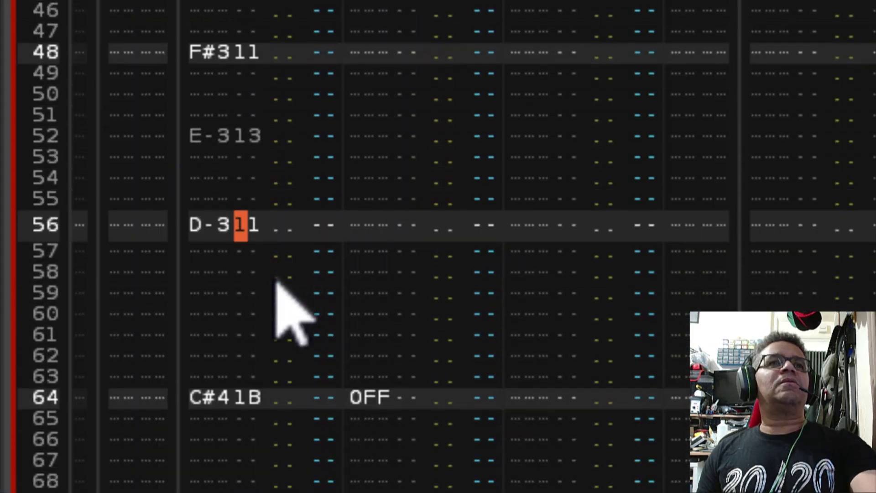
scroll(229, 249, "up", 3)
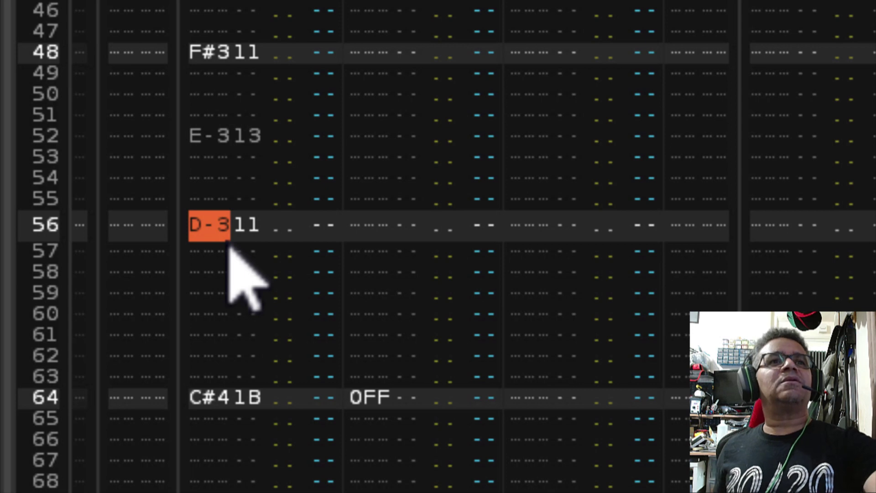
key("space")
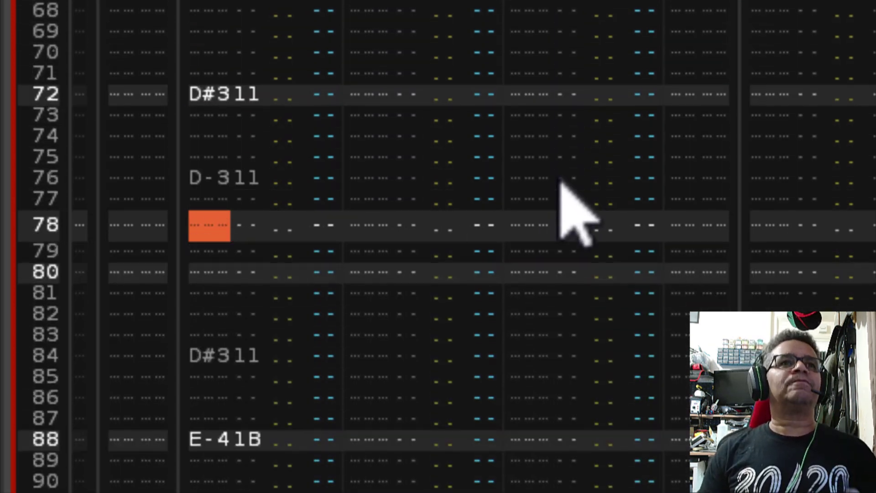
key("space")
Replace the C#4 on line 64 with C-4, then play the pattern from the top and stop.
scroll(321, 297, "up", 5)
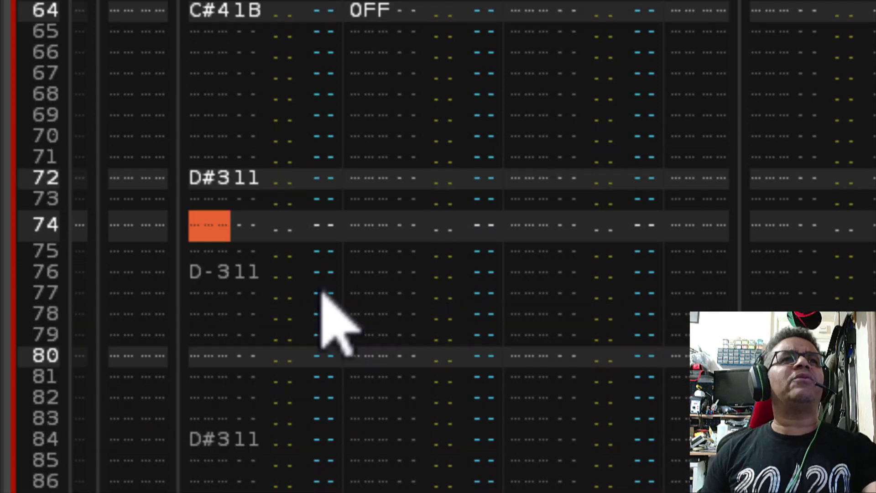
scroll(322, 292, "up", 5)
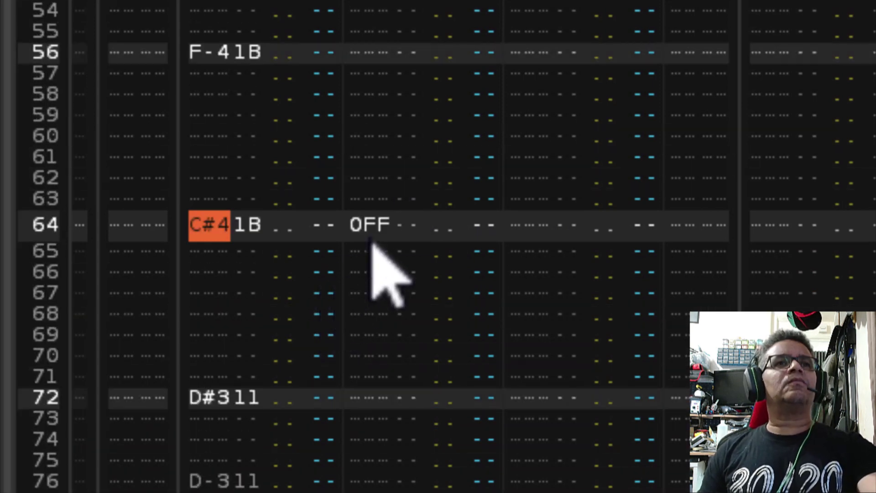
key("z")
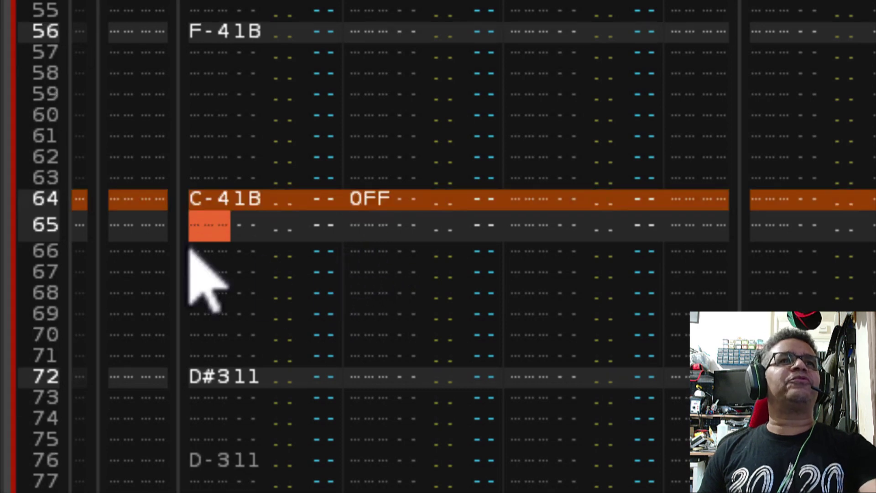
key("space")
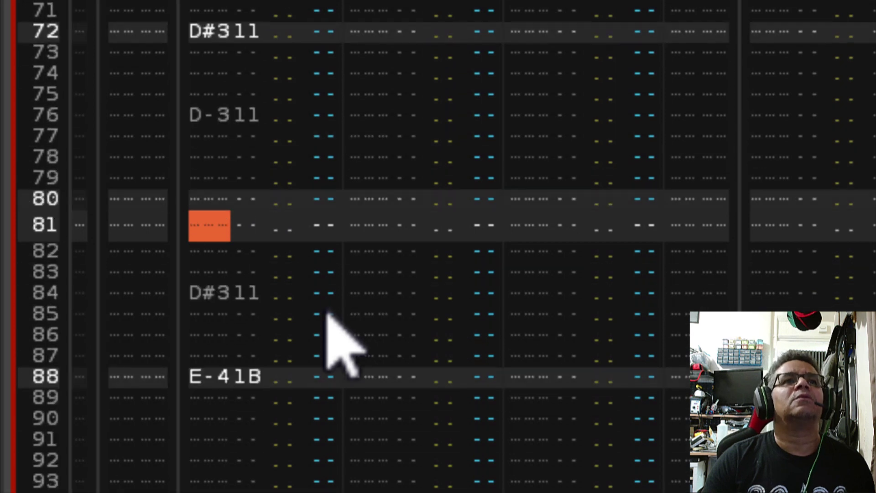
key("space")
scroll(430, 357, "up", 10)
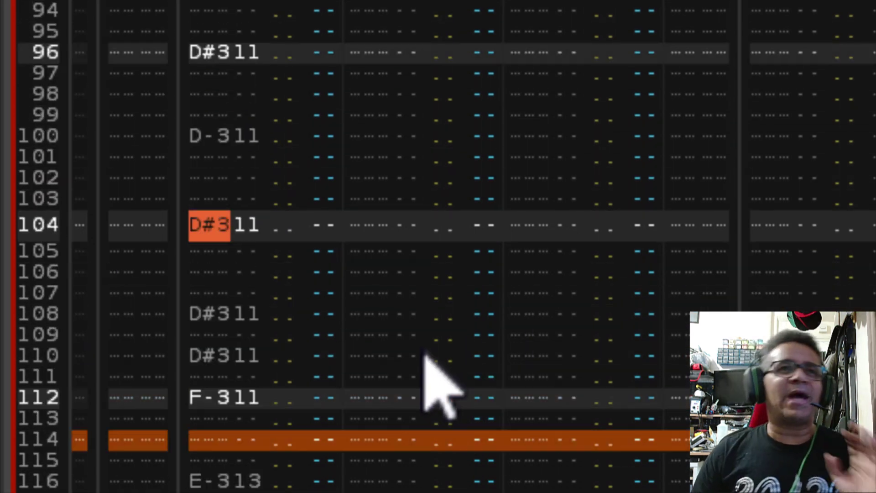
scroll(425, 343, "up", 9)
scroll(431, 358, "up", 2)
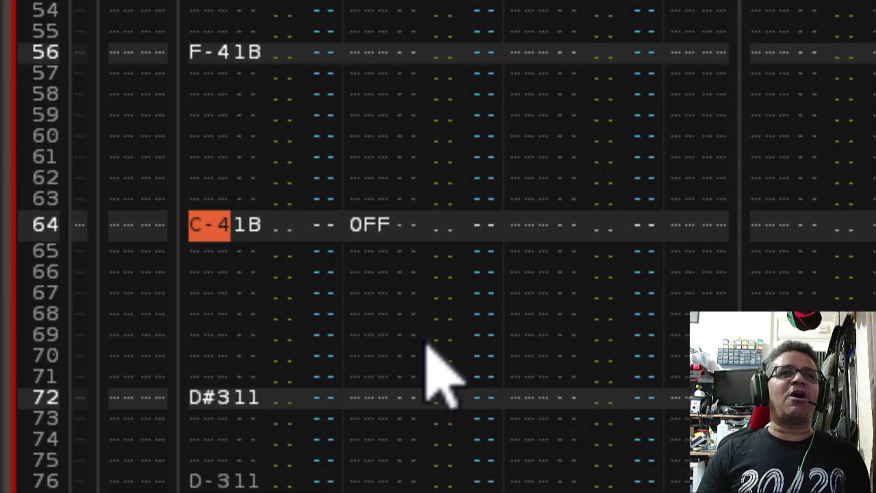